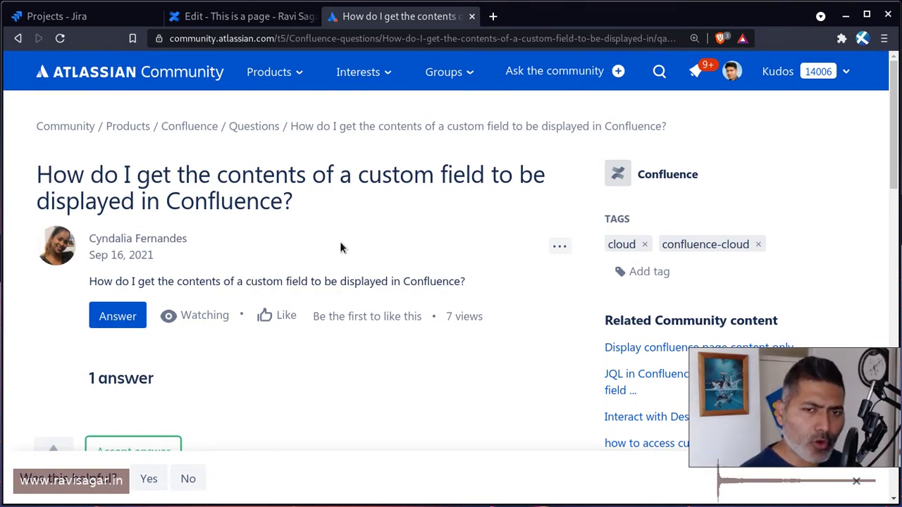
# Step: Scroll through the Community question and its answer on the Jira macro's column options
pyautogui.scroll(-6, 341, 247)
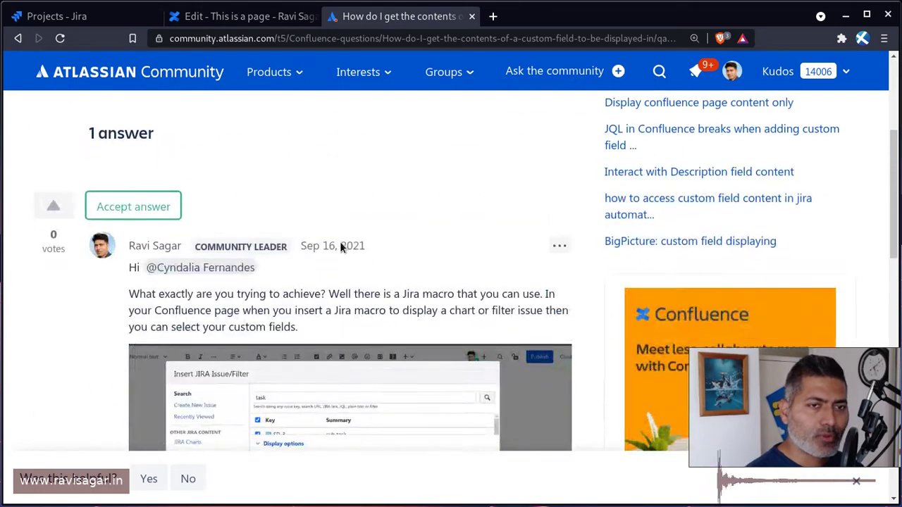
pyautogui.scroll(5, 351, 303)
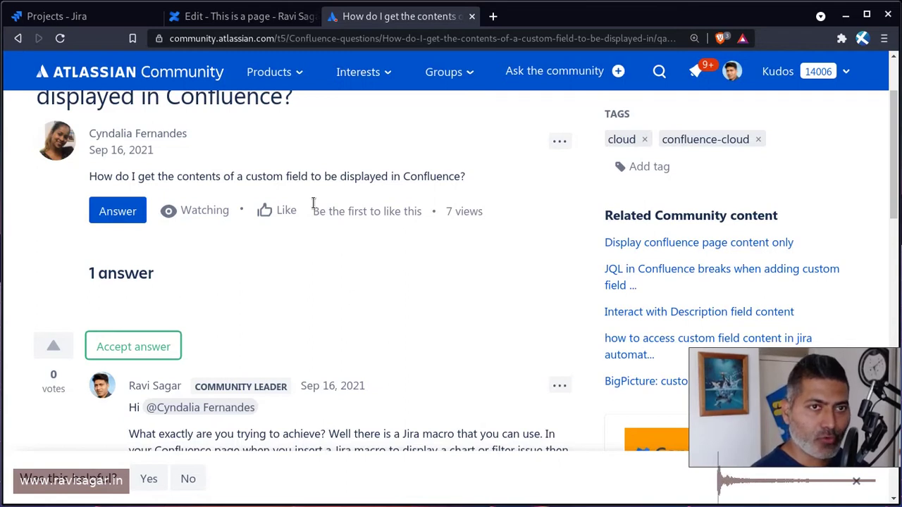
# Step: In the Confluence editor, type /jira on a new line below the AN-252 link
pyautogui.click(230, 18)
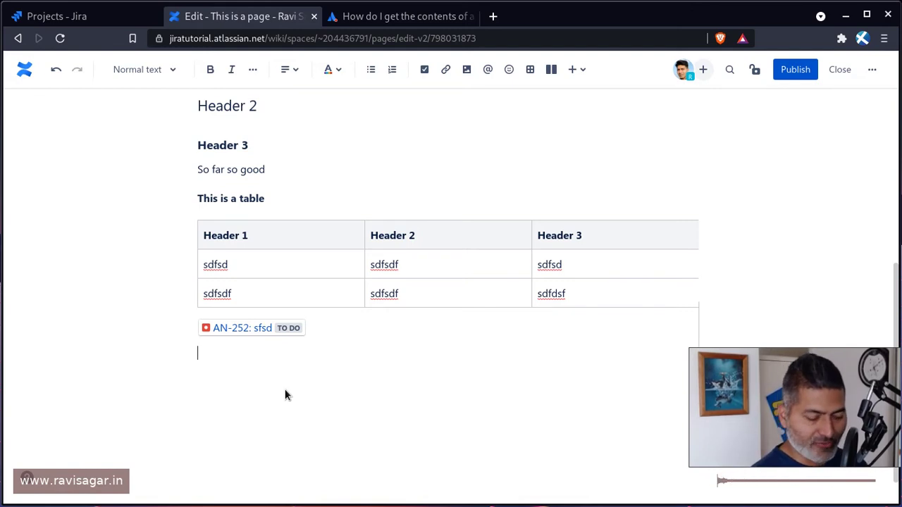
pyautogui.write('{')
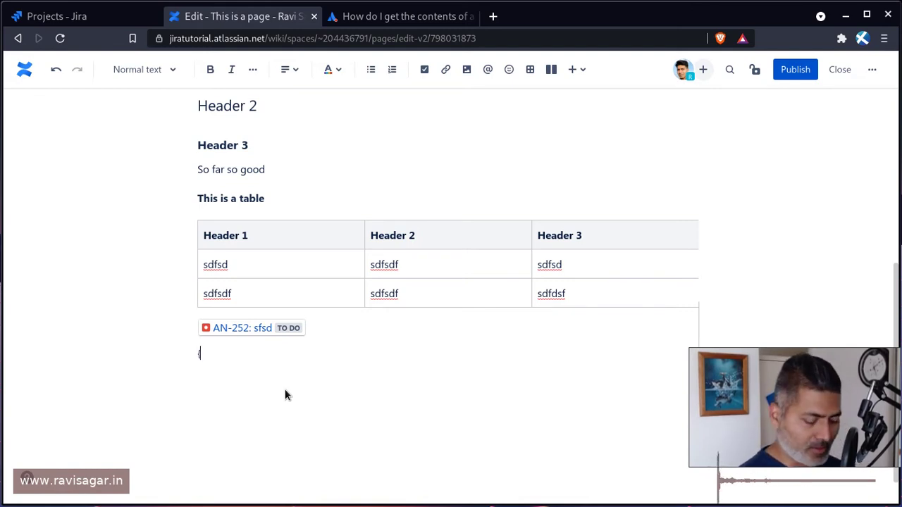
pyautogui.press('BackSpace')
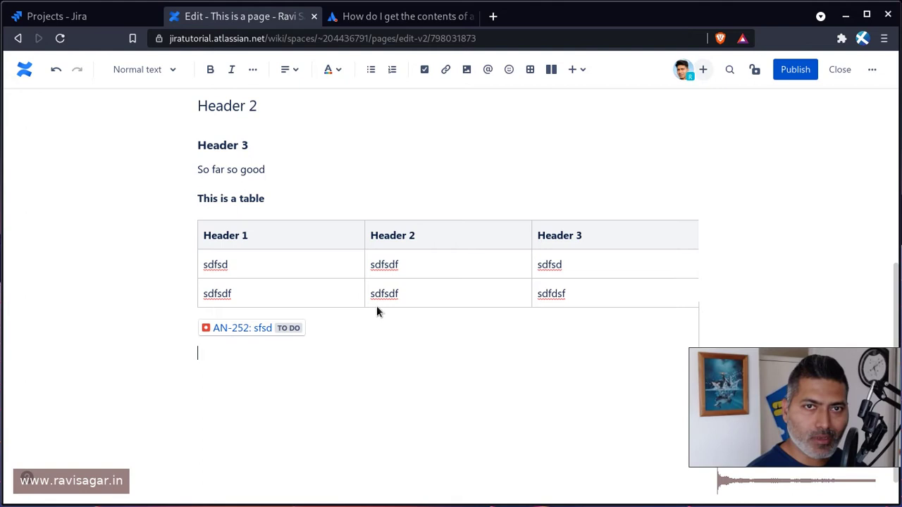
pyautogui.click(576, 69)
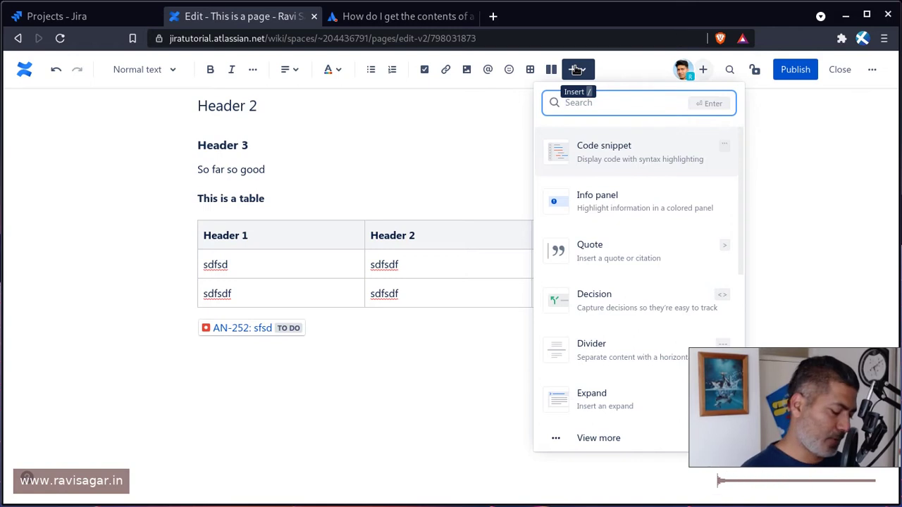
pyautogui.write('jir')
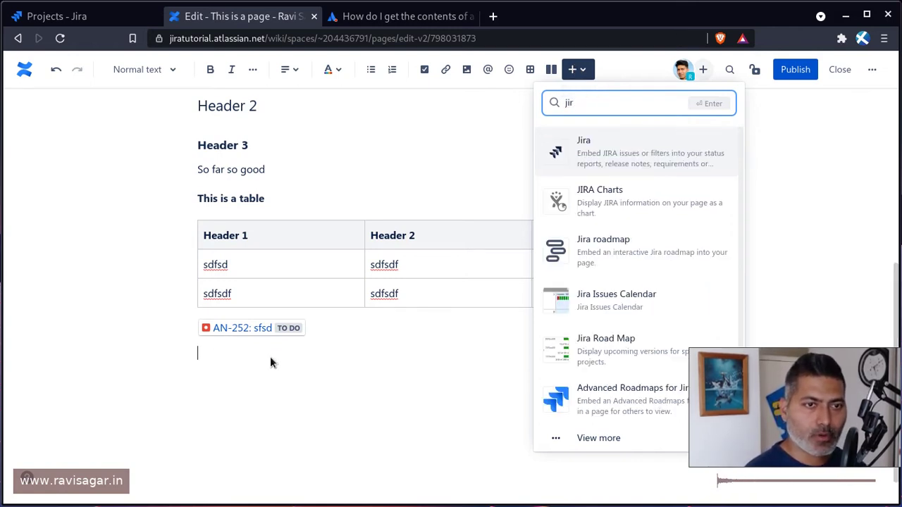
pyautogui.press('Escape')
pyautogui.write('/')
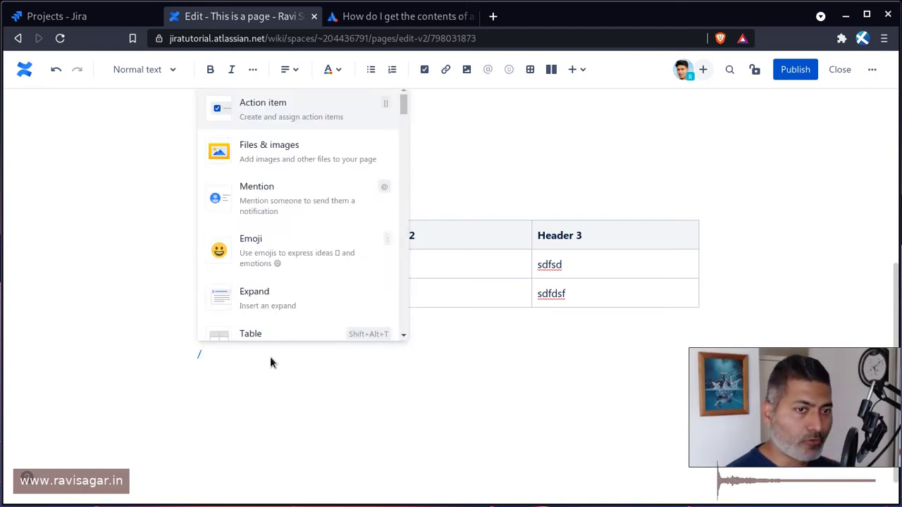
pyautogui.press('BackSpace')
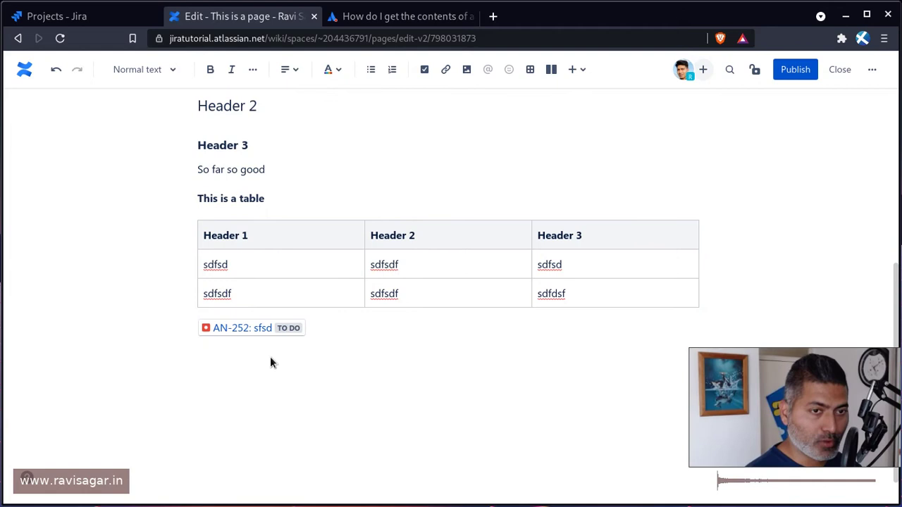
pyautogui.write('/')
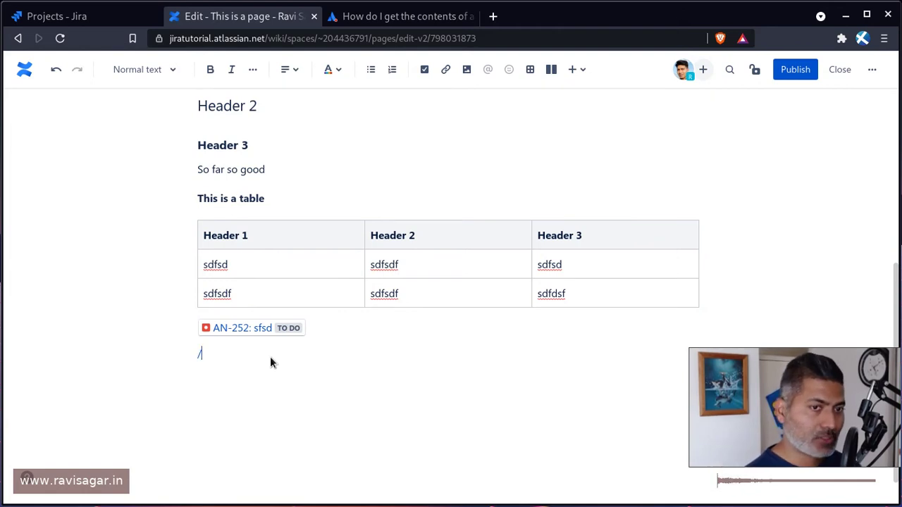
pyautogui.write('jira')
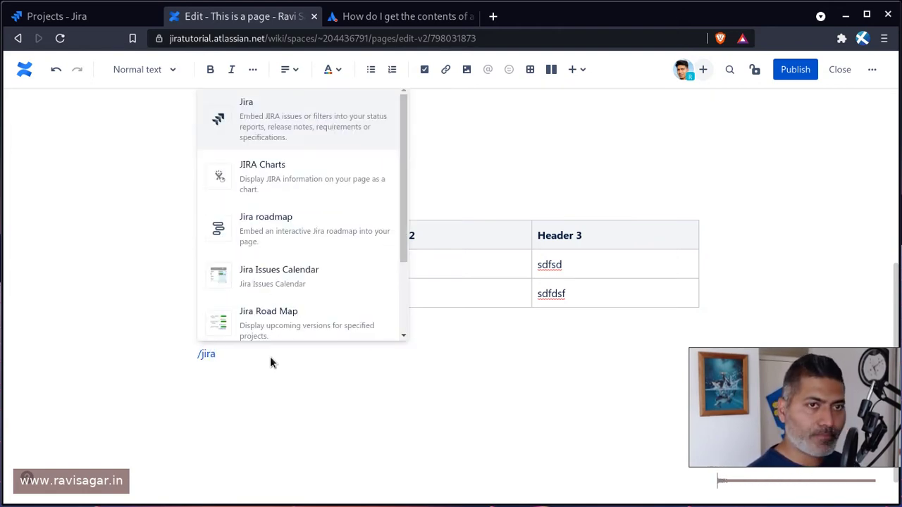
# Step: Insert the Jira issue/filter macro and search for issues matching 'task'
pyautogui.press('Return')
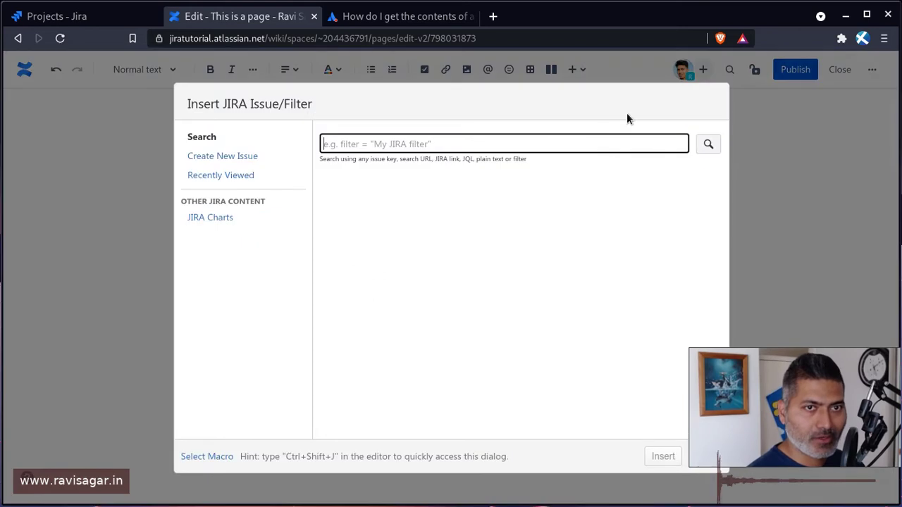
pyautogui.write('task')
pyautogui.press('Return')
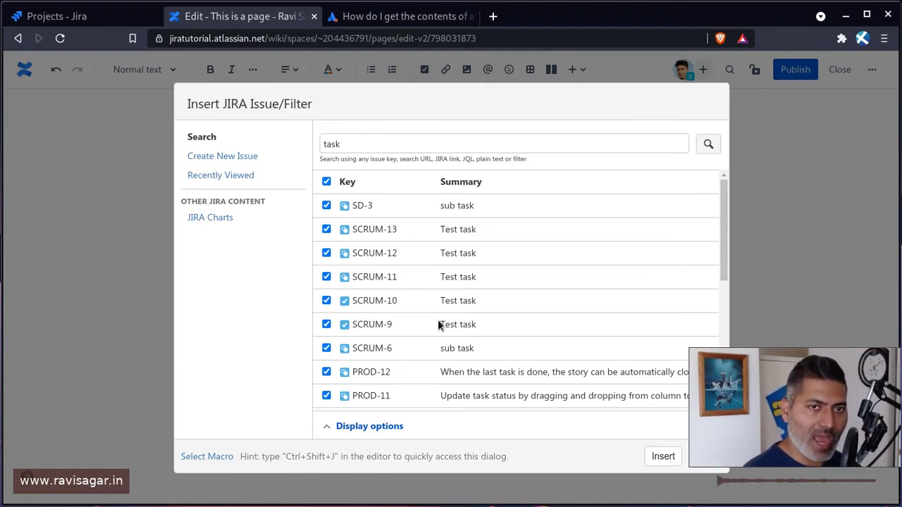
pyautogui.scroll(-2, 475, 255)
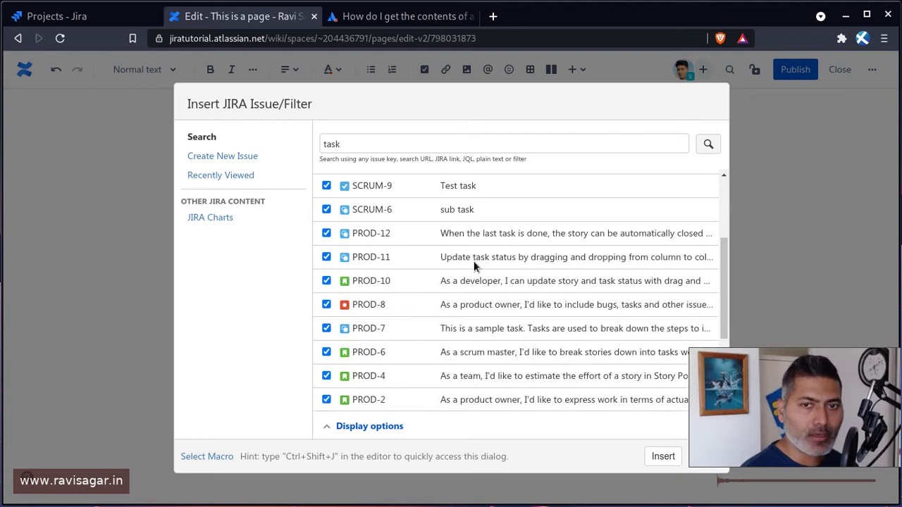
pyautogui.scroll(3, 475, 265)
# Step: Add Employment type and Root cause to the table's columns to display
pyautogui.click(381, 427)
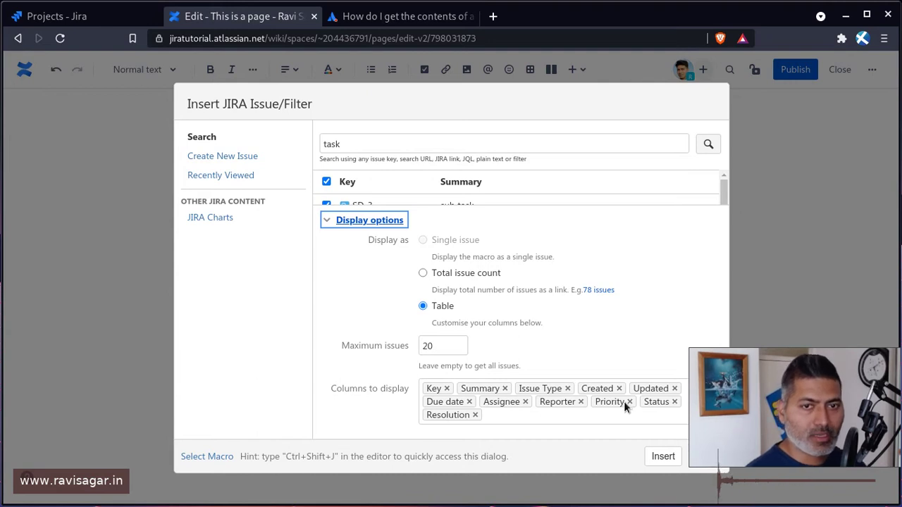
pyautogui.click(502, 415)
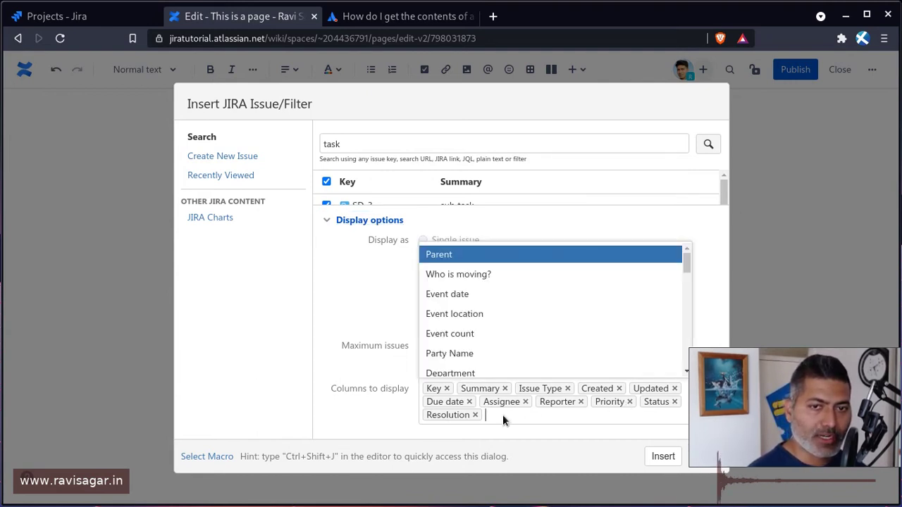
pyautogui.scroll(-1, 486, 313)
pyautogui.scroll(-6, 486, 313)
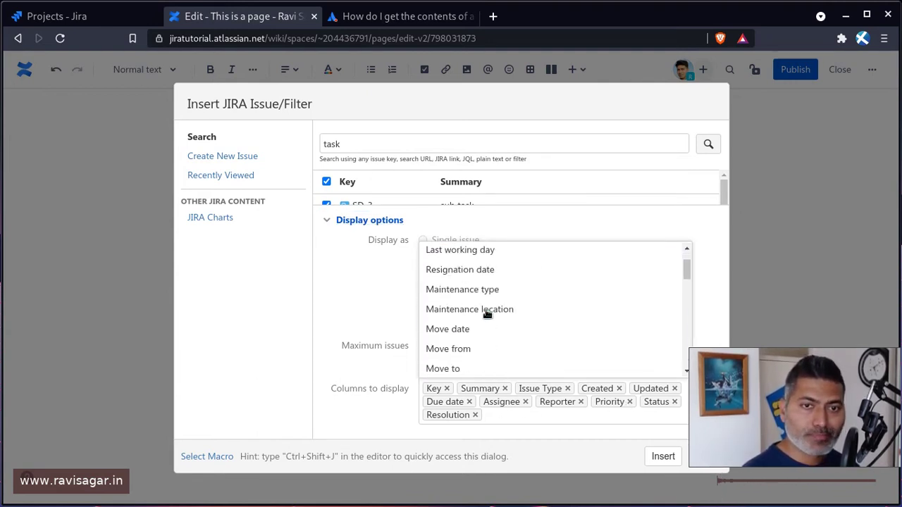
pyautogui.scroll(-2, 487, 313)
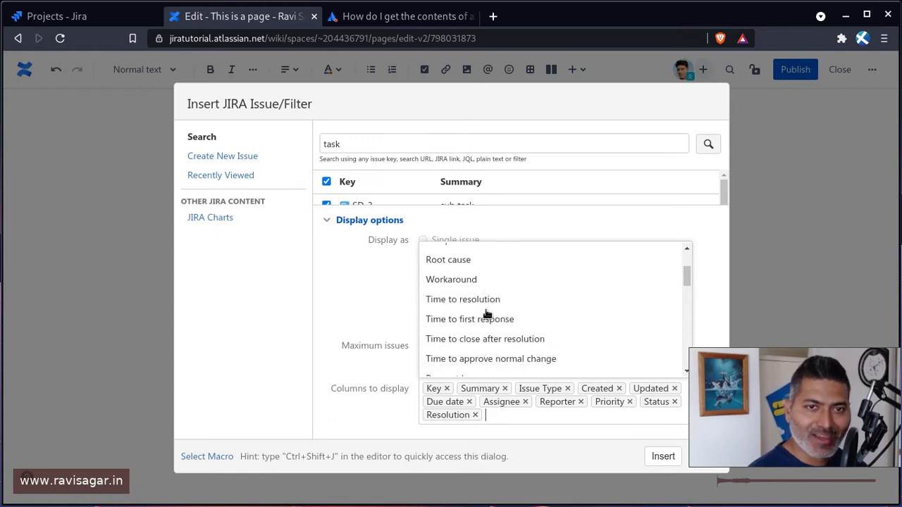
pyautogui.scroll(-1, 486, 314)
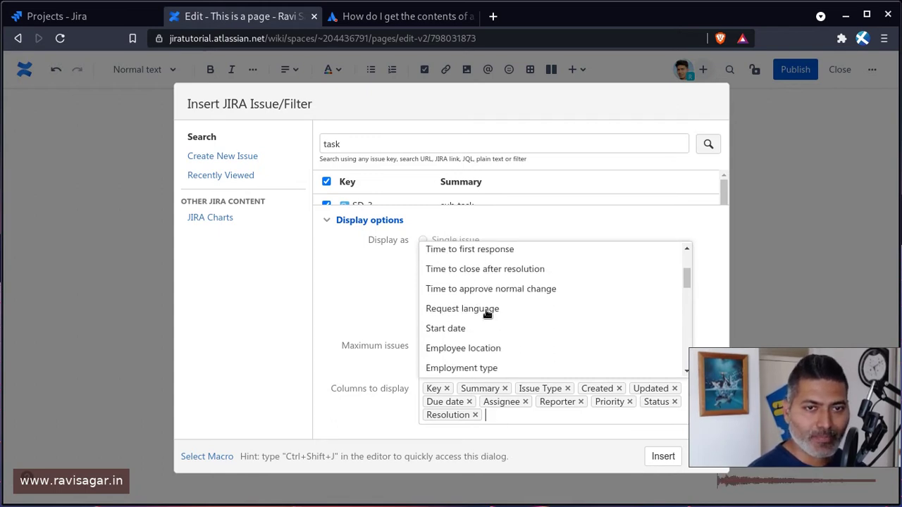
pyautogui.click(486, 365)
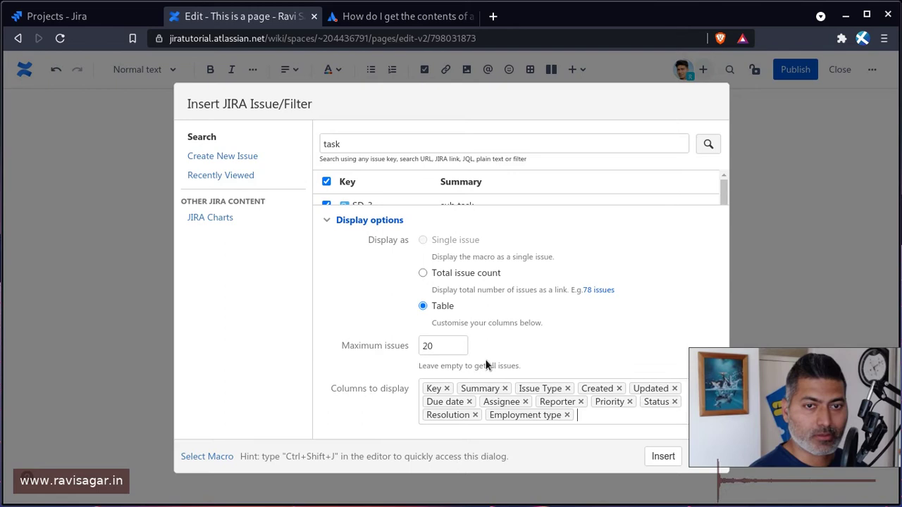
pyautogui.click(594, 414)
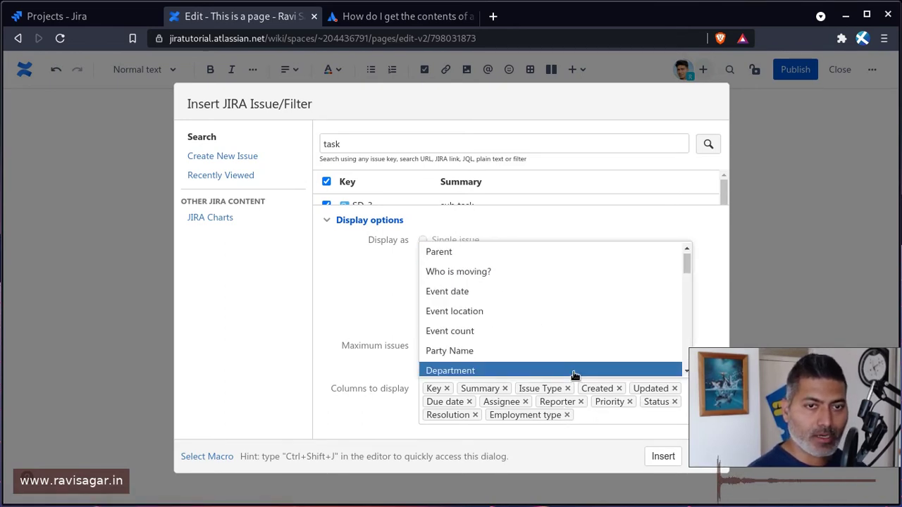
pyautogui.scroll(-5, 572, 331)
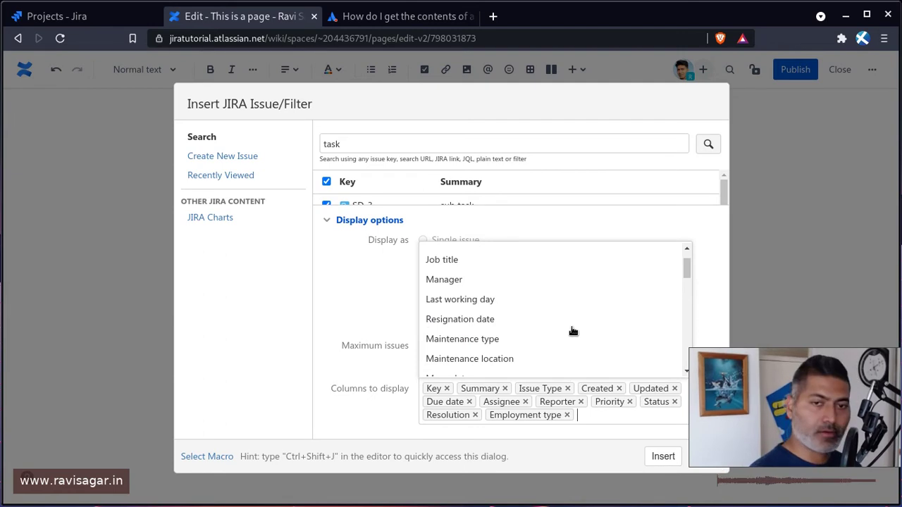
pyautogui.scroll(-1, 534, 341)
pyautogui.scroll(-3, 534, 341)
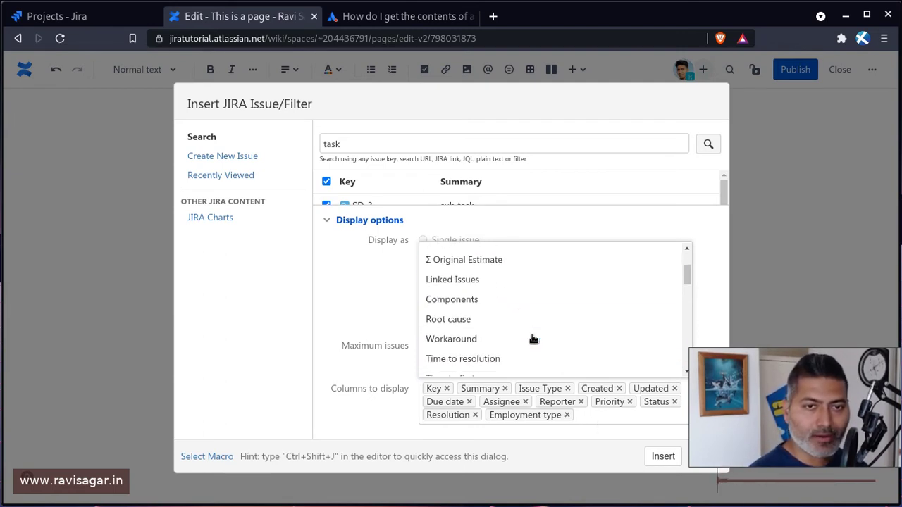
pyautogui.click(518, 324)
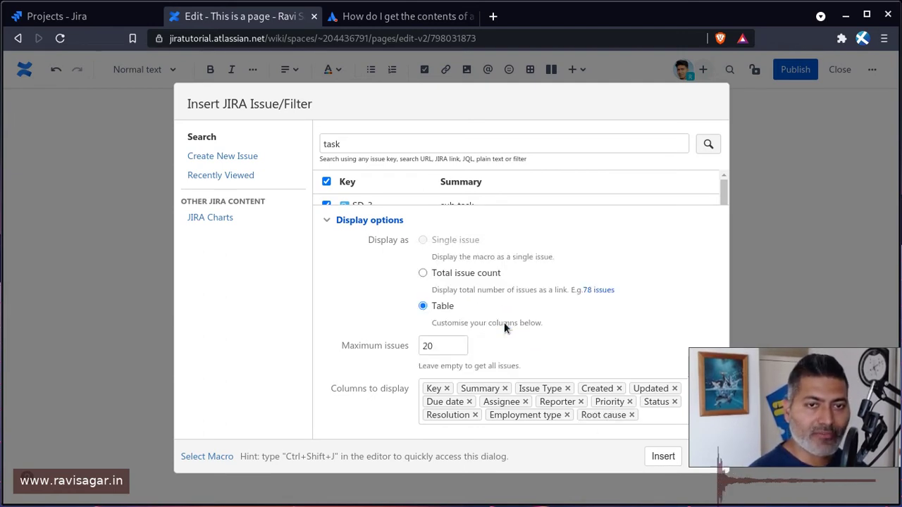
# Step: Insert the configured Jira issues table into the page and publish it
pyautogui.click(662, 456)
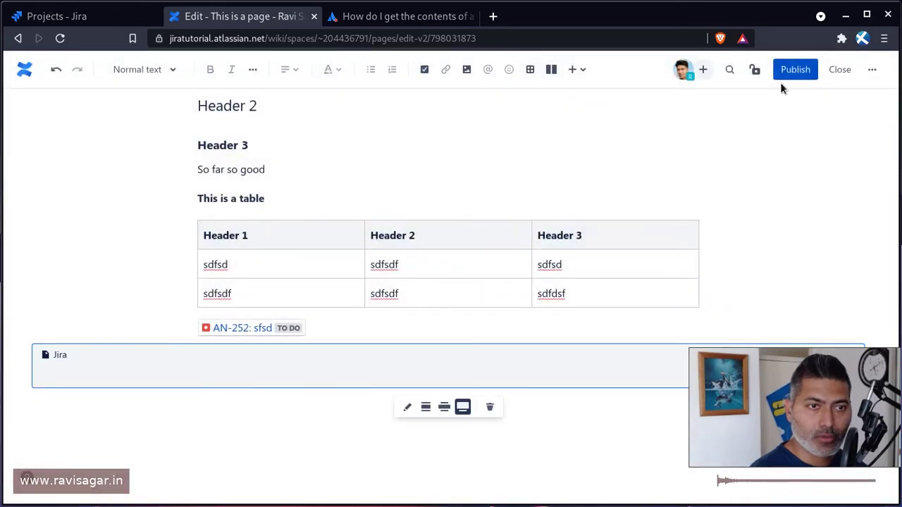
pyautogui.scroll(-5, 355, 278)
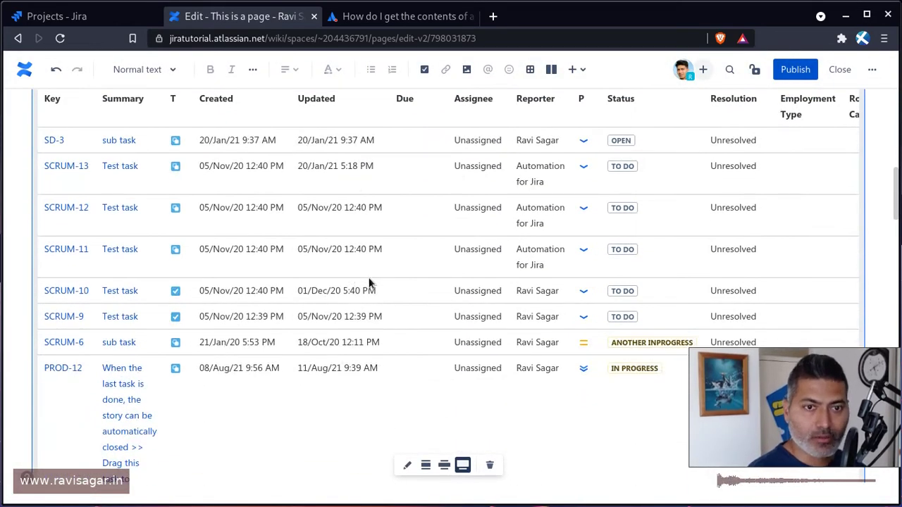
pyautogui.scroll(3, 362, 282)
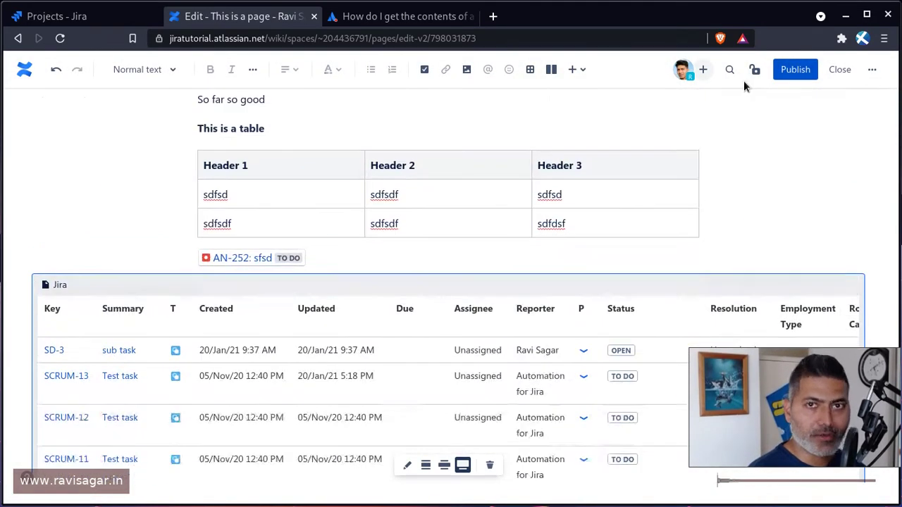
pyautogui.click(795, 69)
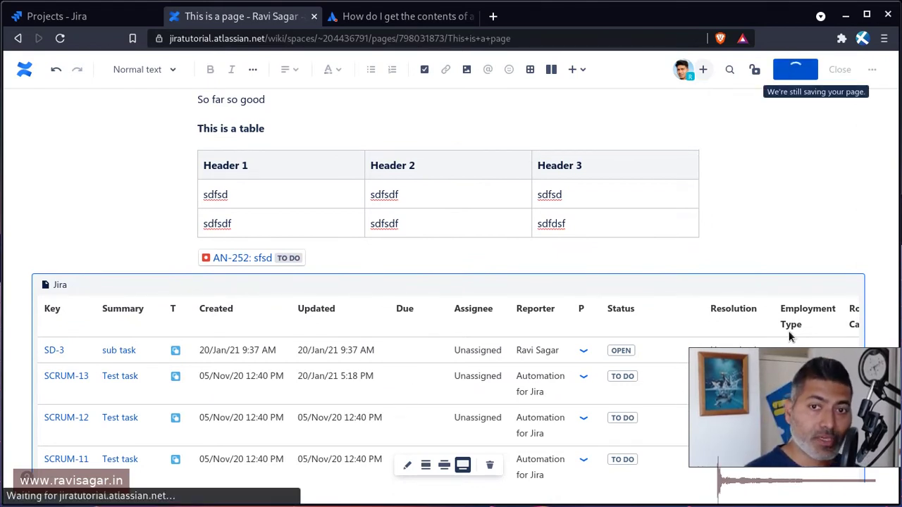
# Step: Collapse the space sidebar and review the published table of SD, SCRUM and PROD issues
pyautogui.scroll(-4, 552, 315)
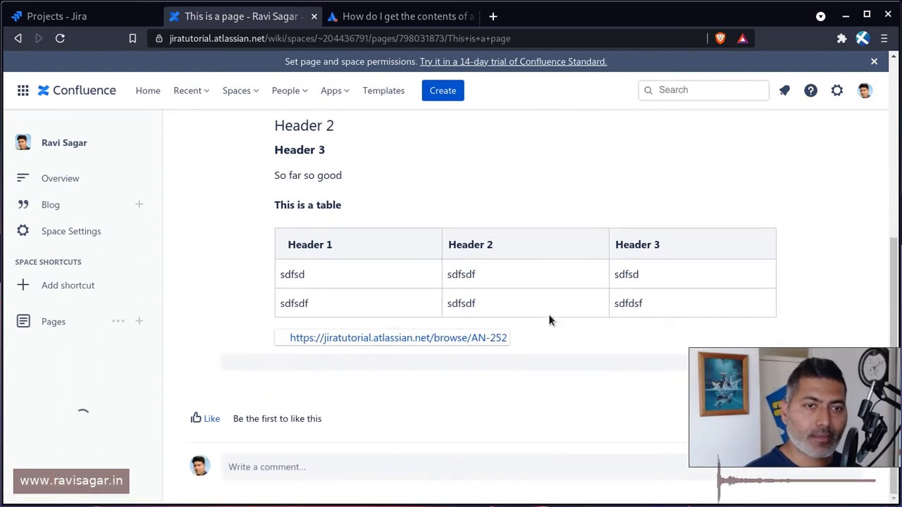
pyautogui.scroll(-2, 510, 337)
pyautogui.scroll(-5, 508, 340)
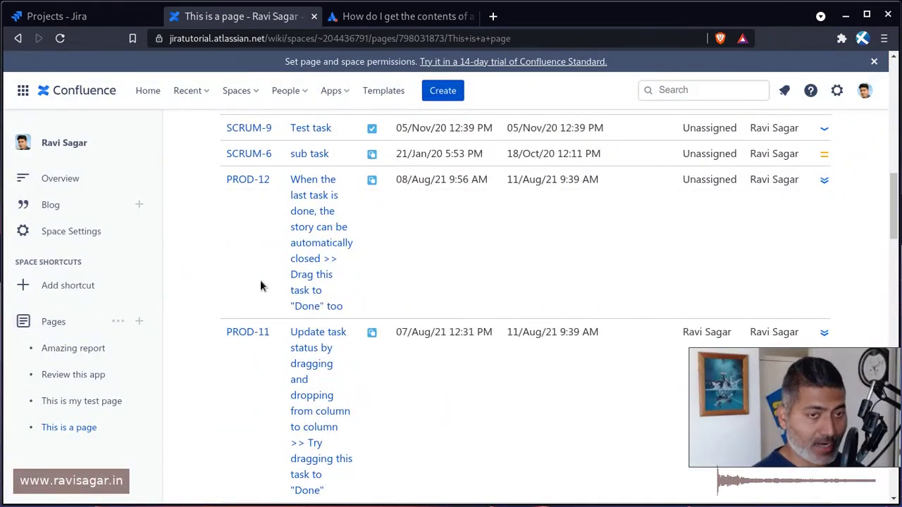
pyautogui.press('[')
pyautogui.scroll(4, 415, 275)
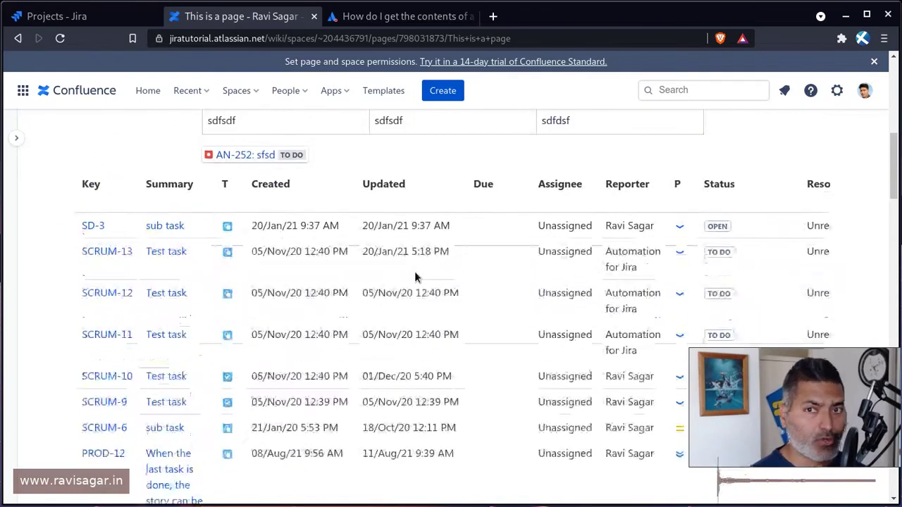
pyautogui.scroll(3, 310, 423)
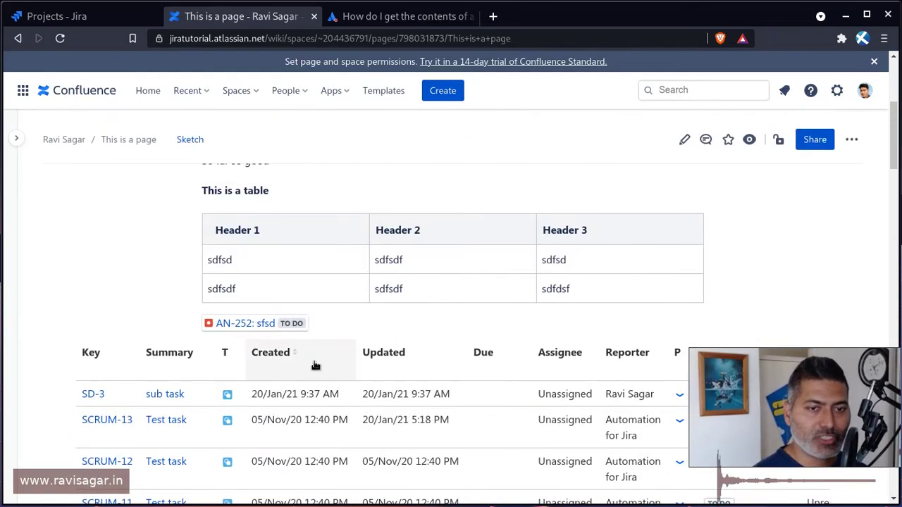
pyautogui.scroll(-4, 316, 370)
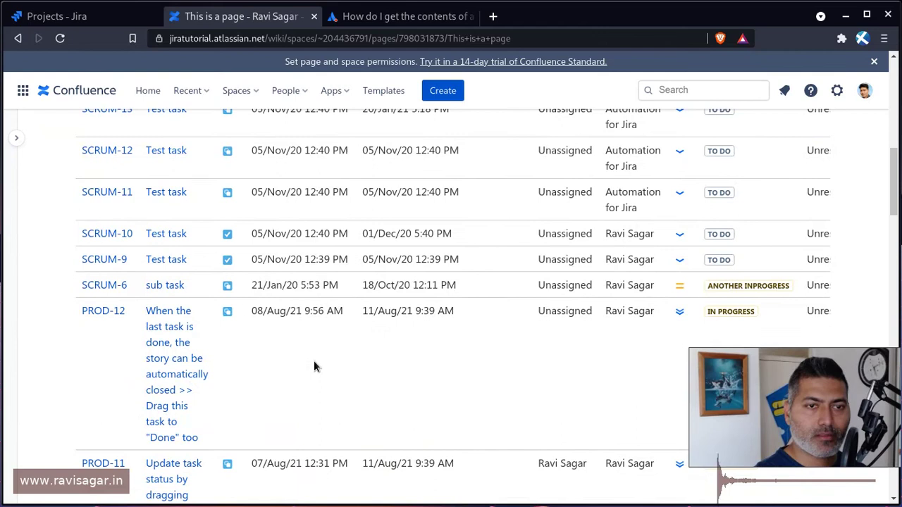
pyautogui.scroll(-2, 430, 225)
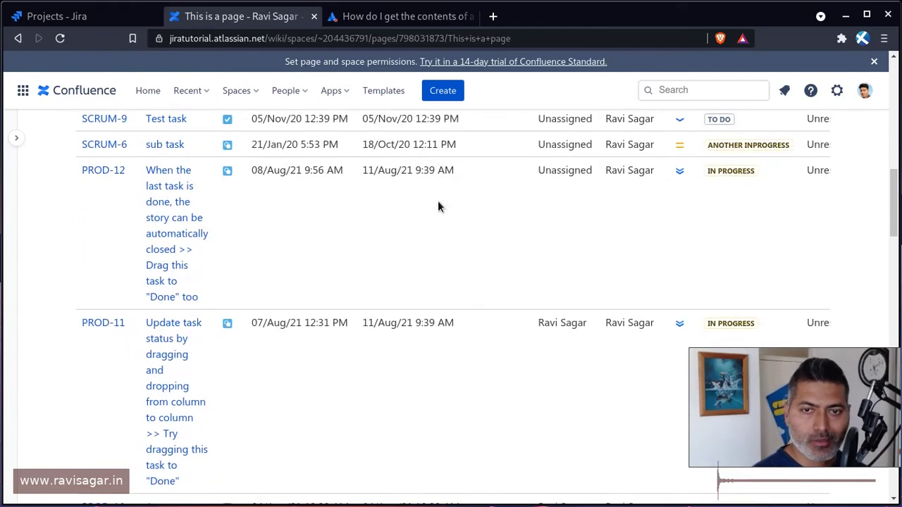
pyautogui.scroll(-10, 441, 206)
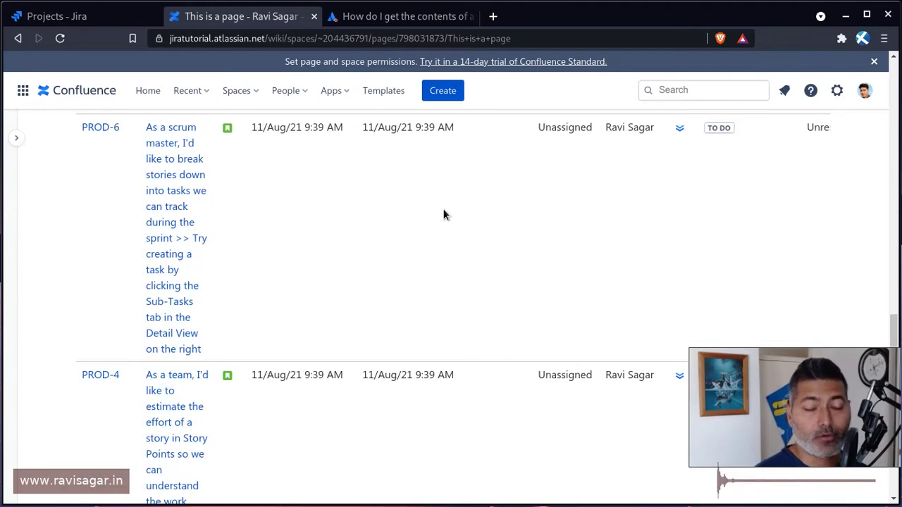
pyautogui.scroll(-3, 443, 224)
pyautogui.scroll(-2, 441, 225)
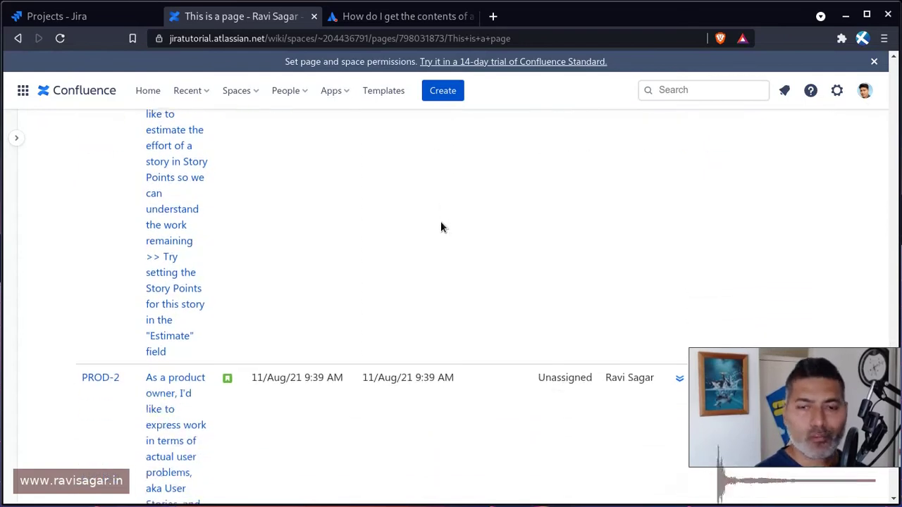
pyautogui.scroll(8, 510, 283)
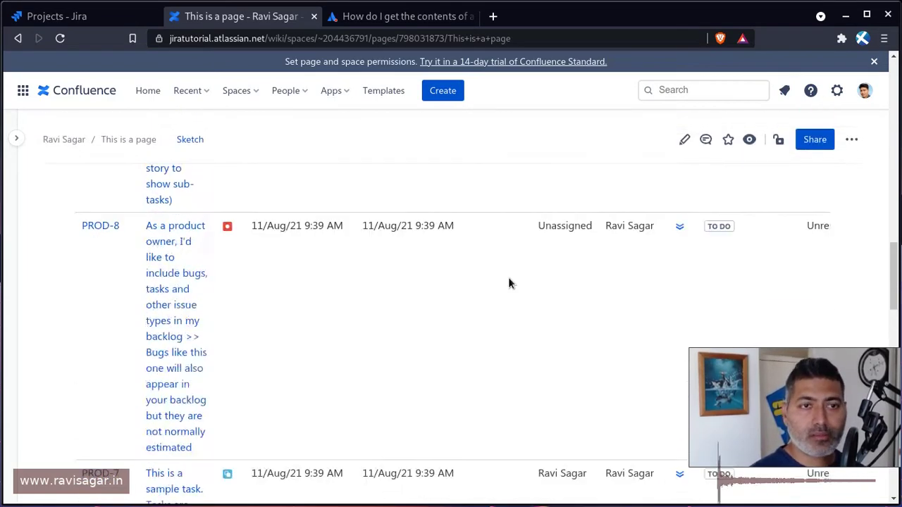
pyautogui.scroll(15, 510, 283)
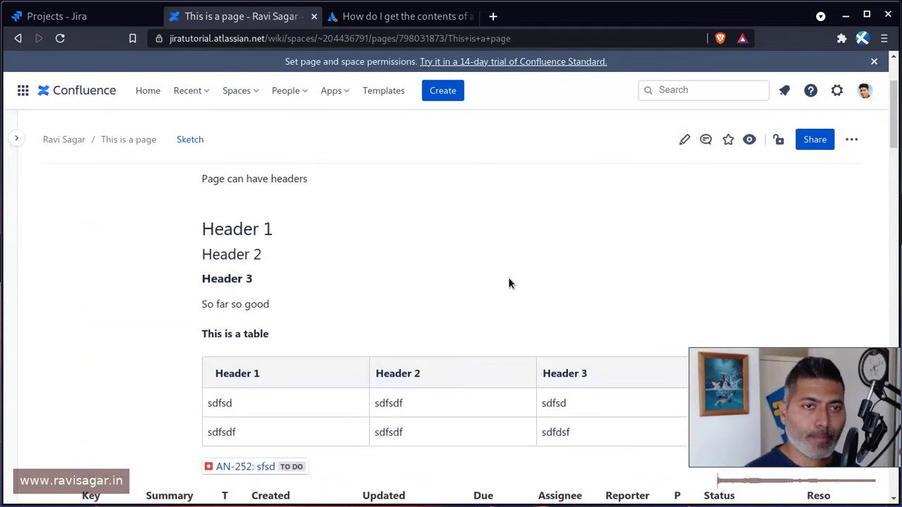
# Step: Re-expand the space sidebar and return to the Community question about custom fields
pyautogui.scroll(5, 510, 282)
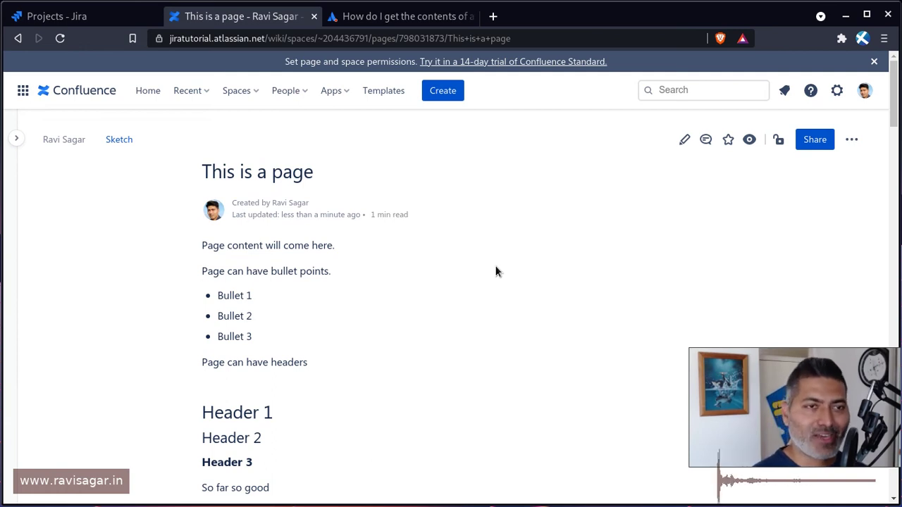
pyautogui.click(17, 138)
pyautogui.click(397, 20)
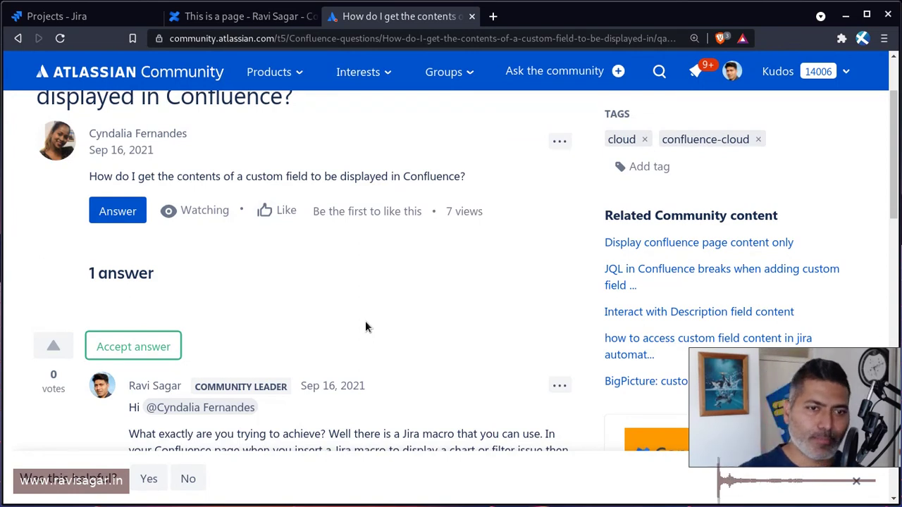
# Step: Bring the answer's screenshot of the Columns to display field and its advice into view
pyautogui.scroll(-6, 365, 321)
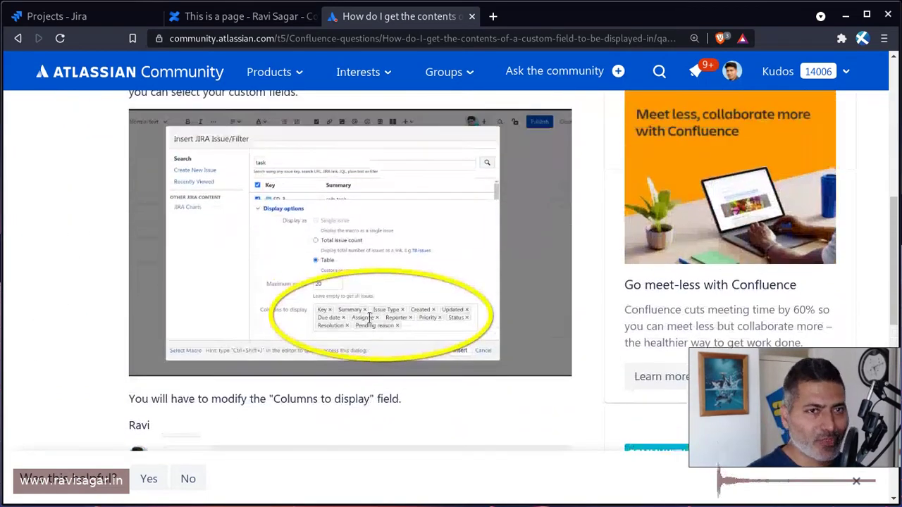
pyautogui.scroll(1, 368, 319)
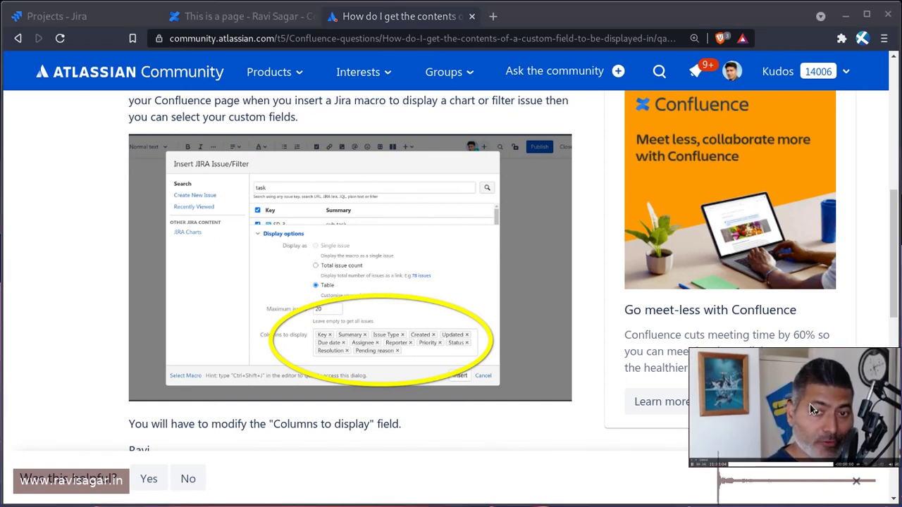
pyautogui.moveTo(811, 408); pyautogui.dragTo(772, 407)
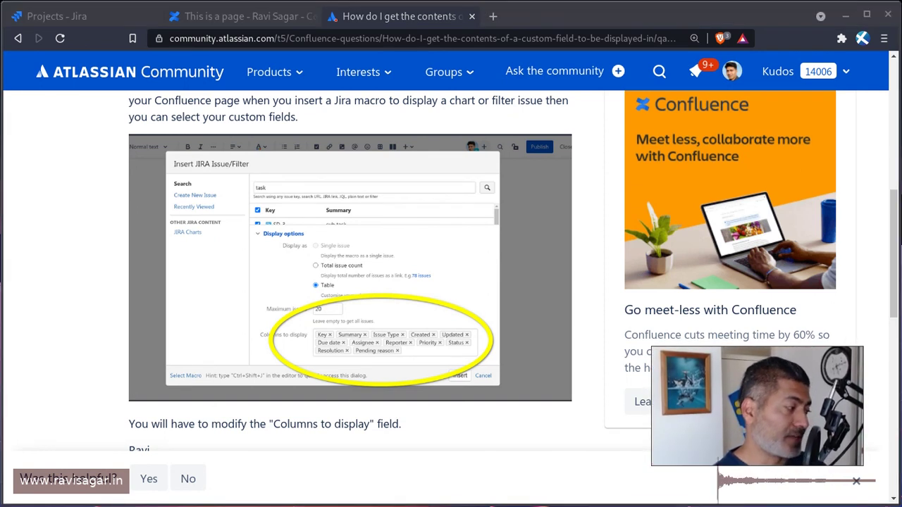